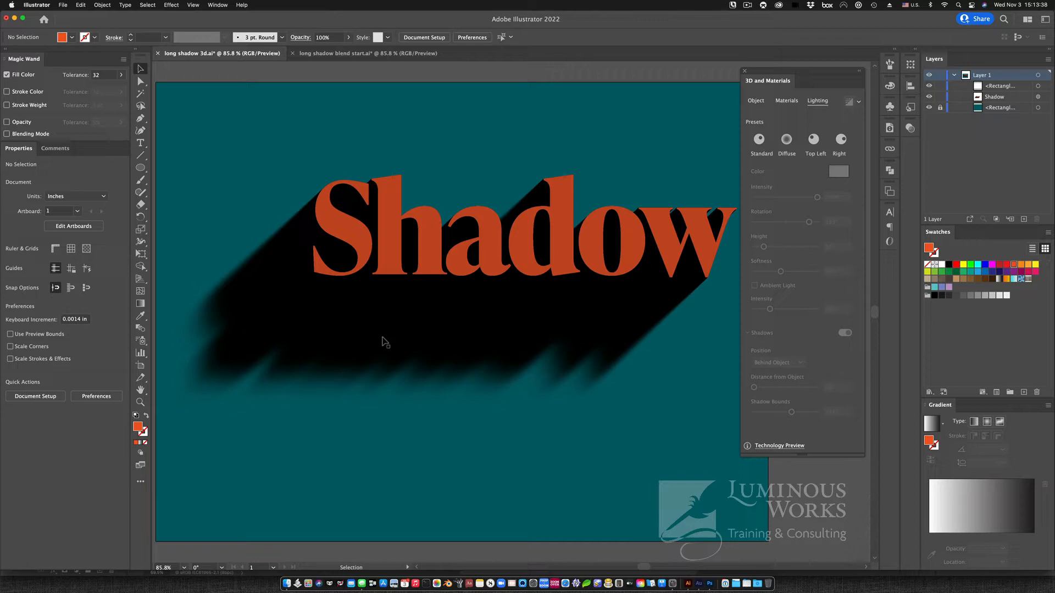
# - Switch to Photoshop and apply the long shadow layer comp in long shadow.psd
pyautogui.press('super+Tab')
pyautogui.press('super+Tab')
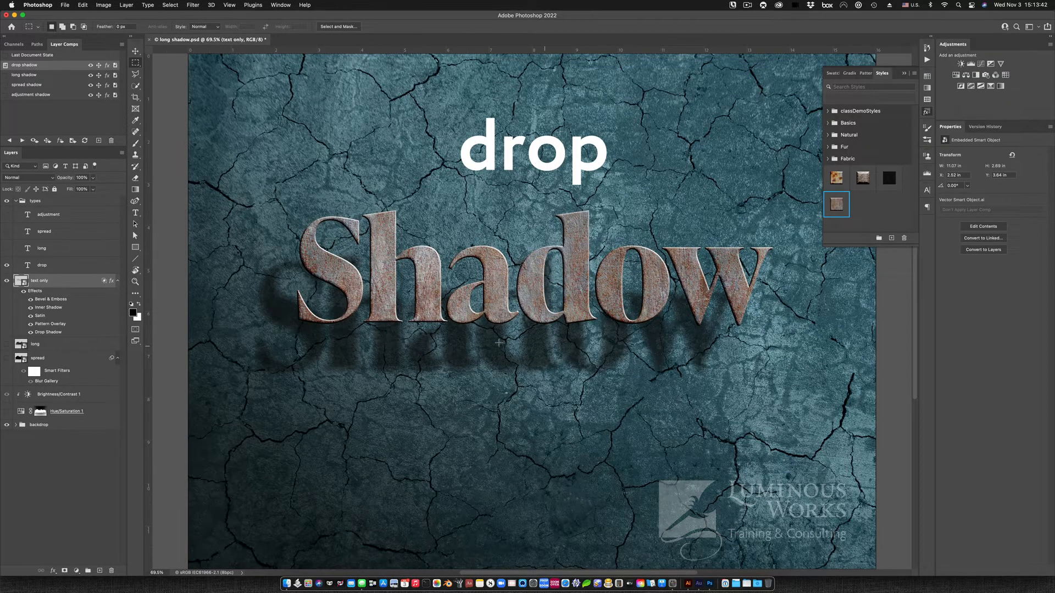
pyautogui.click(5, 75)
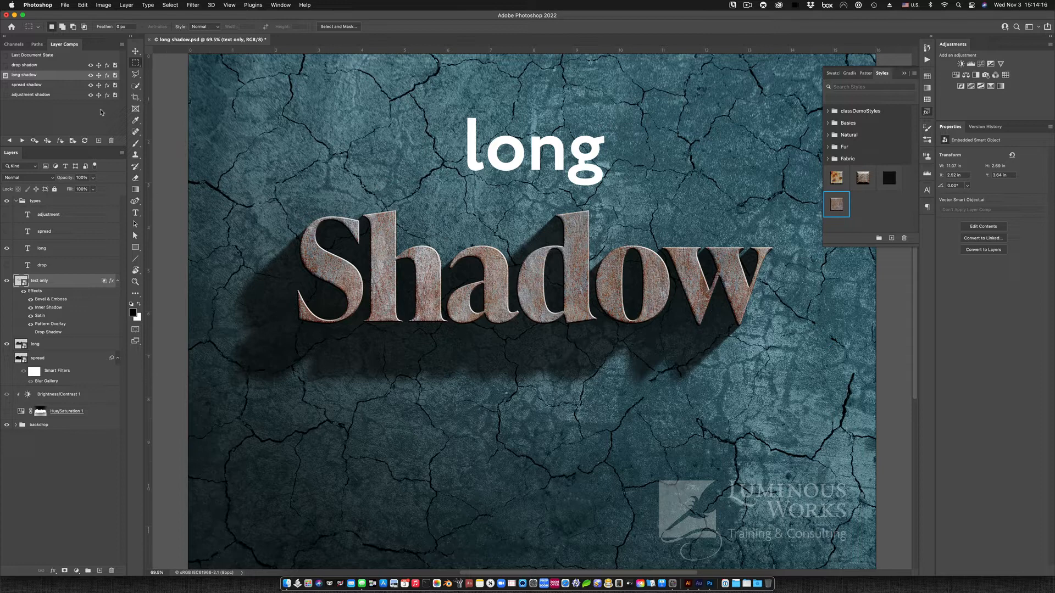
# - Copy the Shadow text from long shadow blend start.ai in Illustrator and paste it into the Photoshop document as a Smart Object
pyautogui.press('super+Tab')
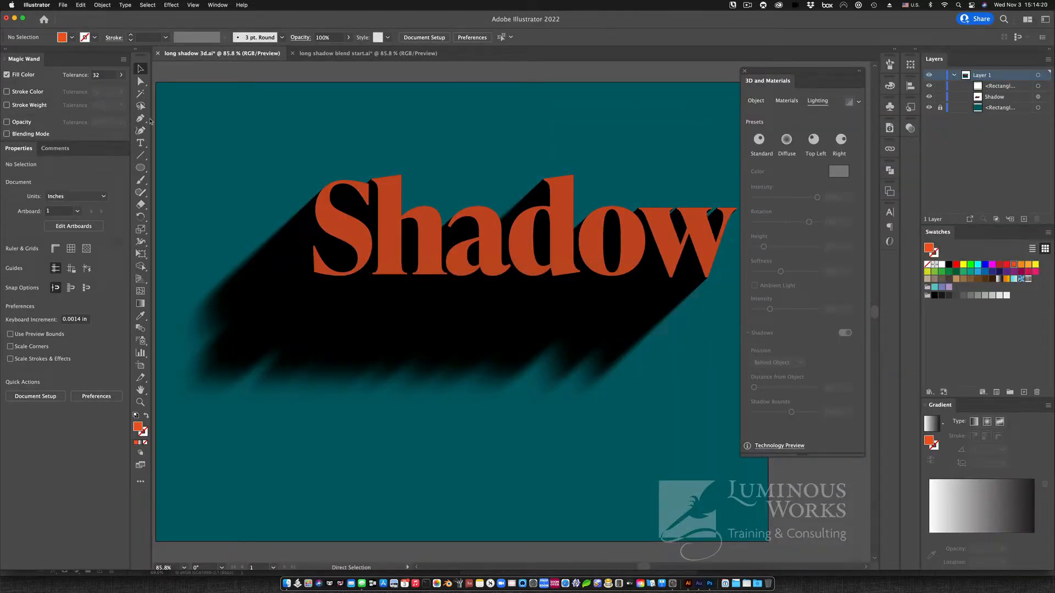
pyautogui.hotkey('ctrl', 'Tab')
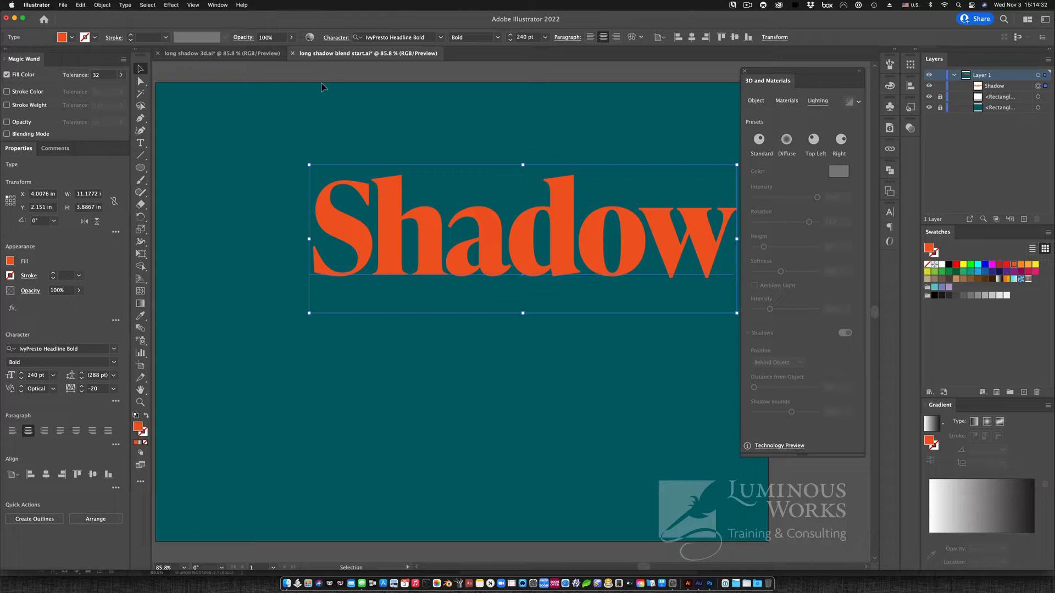
pyautogui.press('super+c')
pyautogui.press('super+Tab')
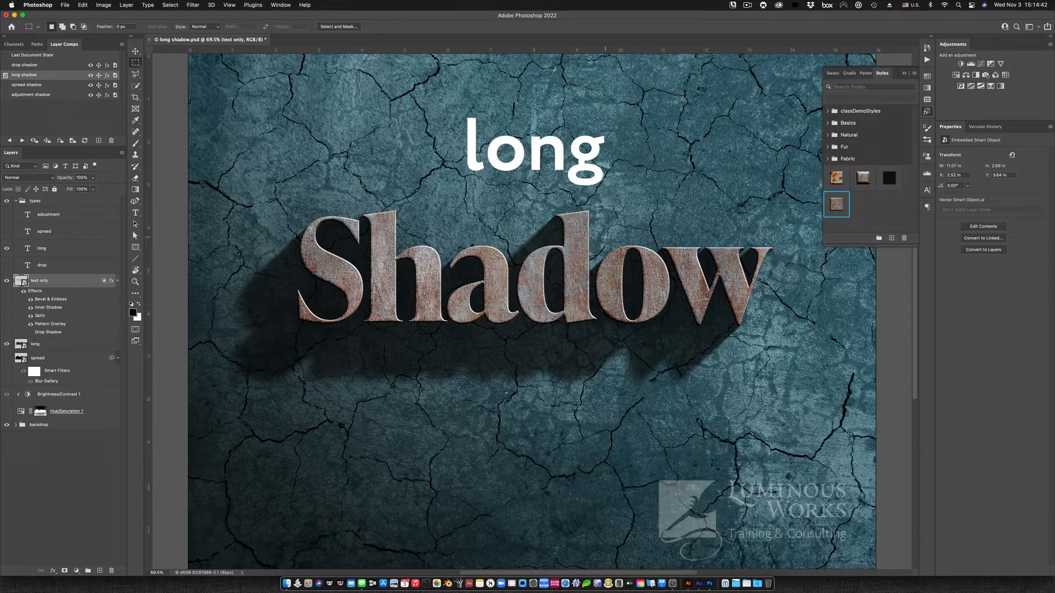
pyautogui.press('super+v')
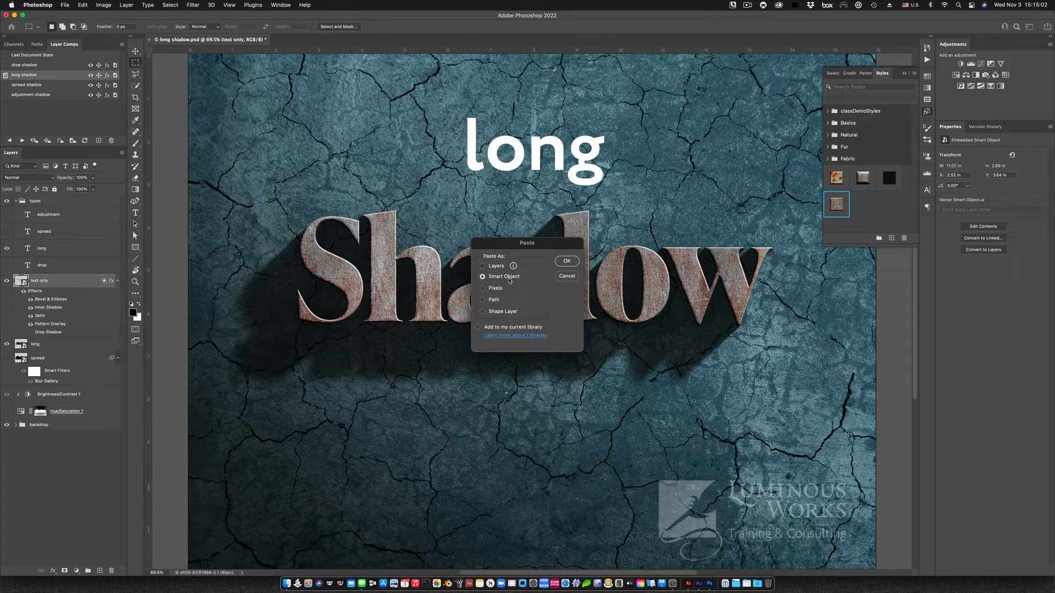
pyautogui.click(569, 261)
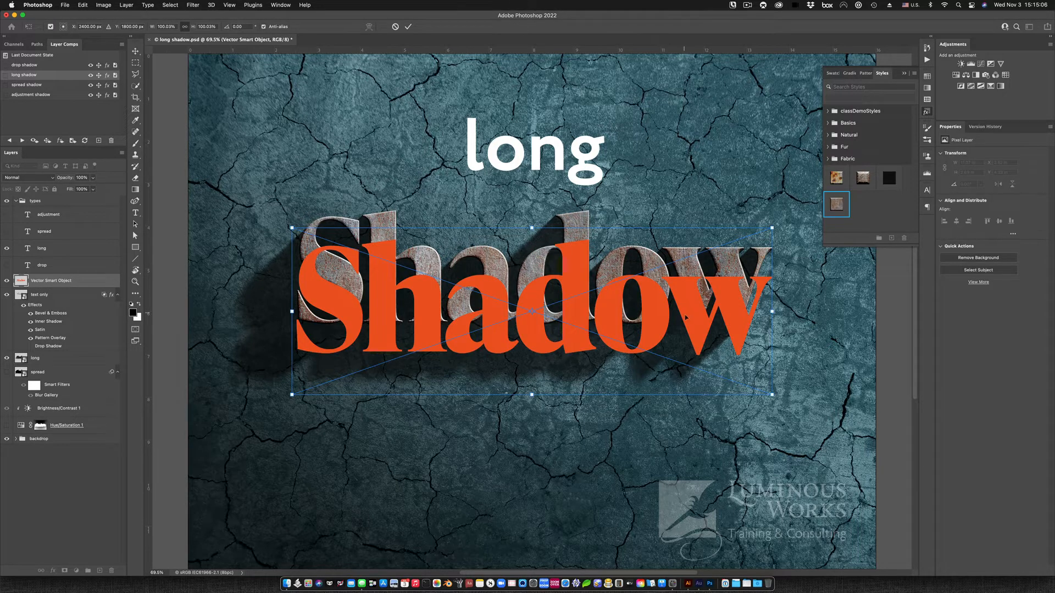
# - Place the pasted Shadow lettering exactly over the existing textured text and give it the rusty metal layer style
pyautogui.moveTo(694, 320); pyautogui.dragTo(693, 291)
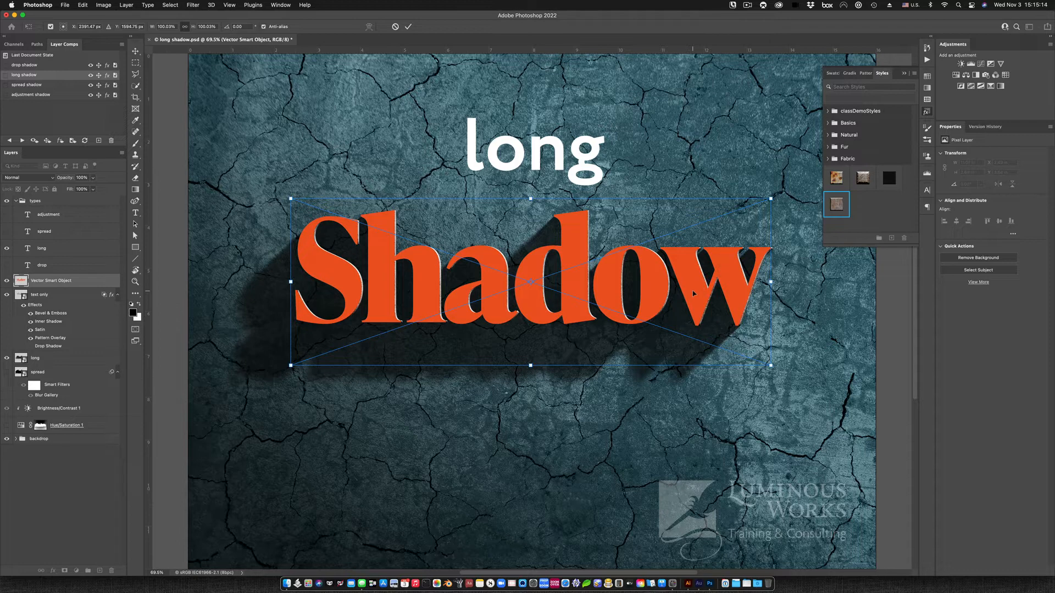
pyautogui.press('Return')
pyautogui.press('m')
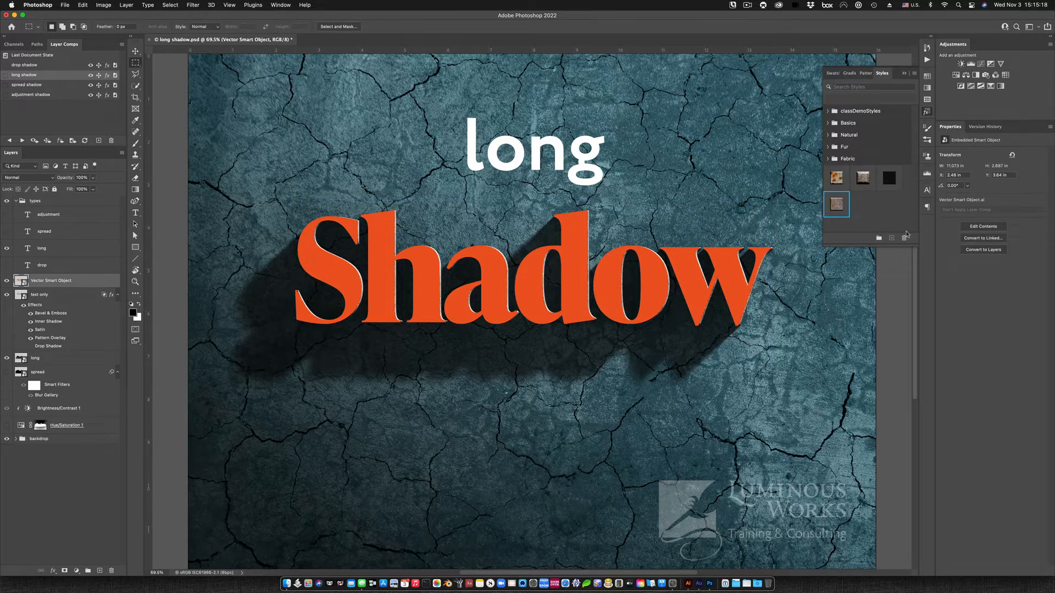
pyautogui.click(836, 204)
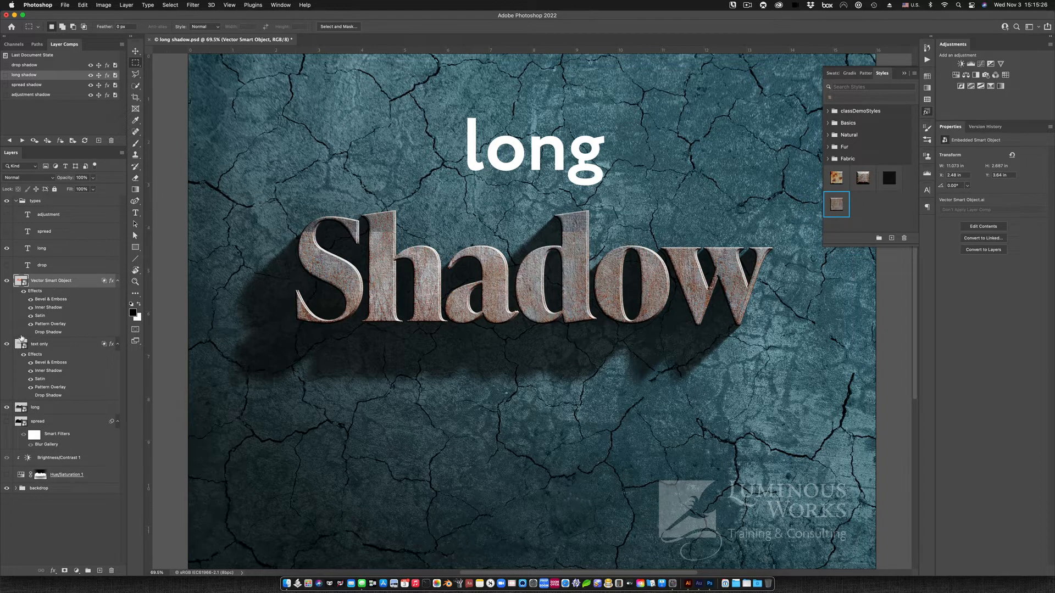
# - Hide the text only and long layers and turn on the Drop Shadow effect of the Vector Smart Object layer
pyautogui.click(7, 346)
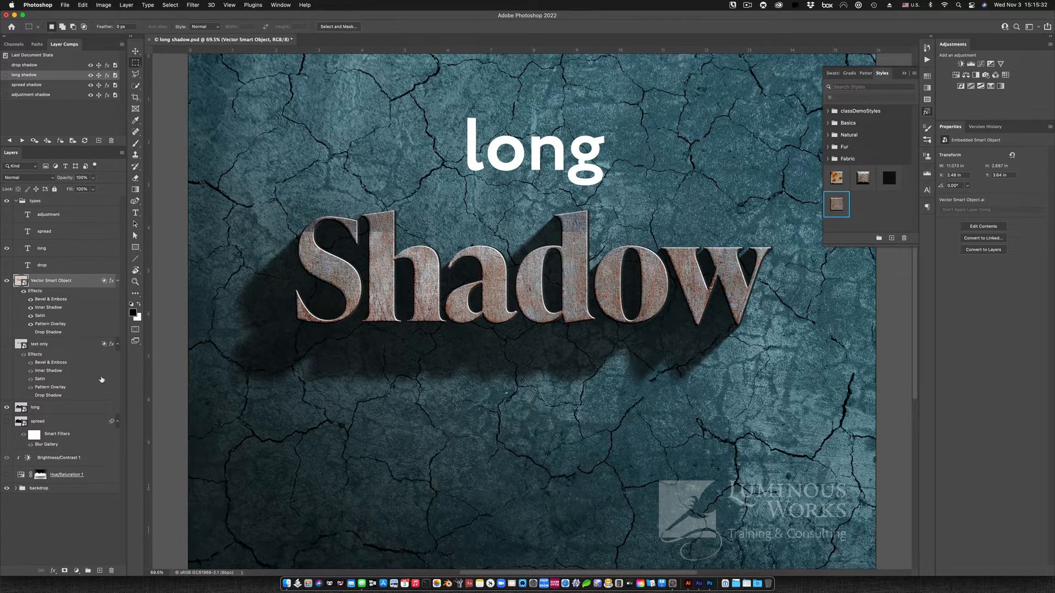
pyautogui.click(7, 408)
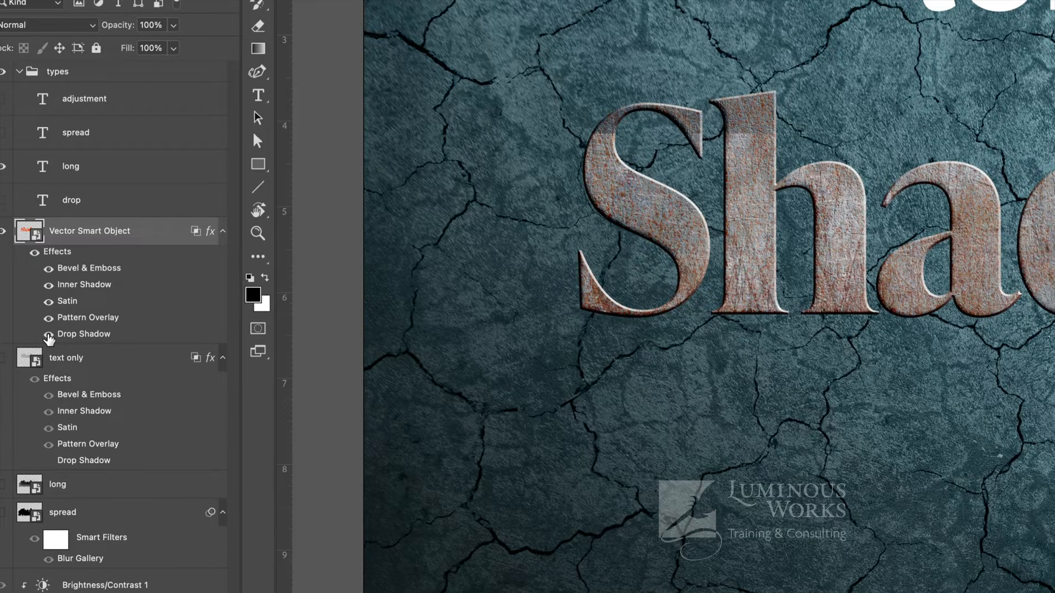
pyautogui.click(48, 335)
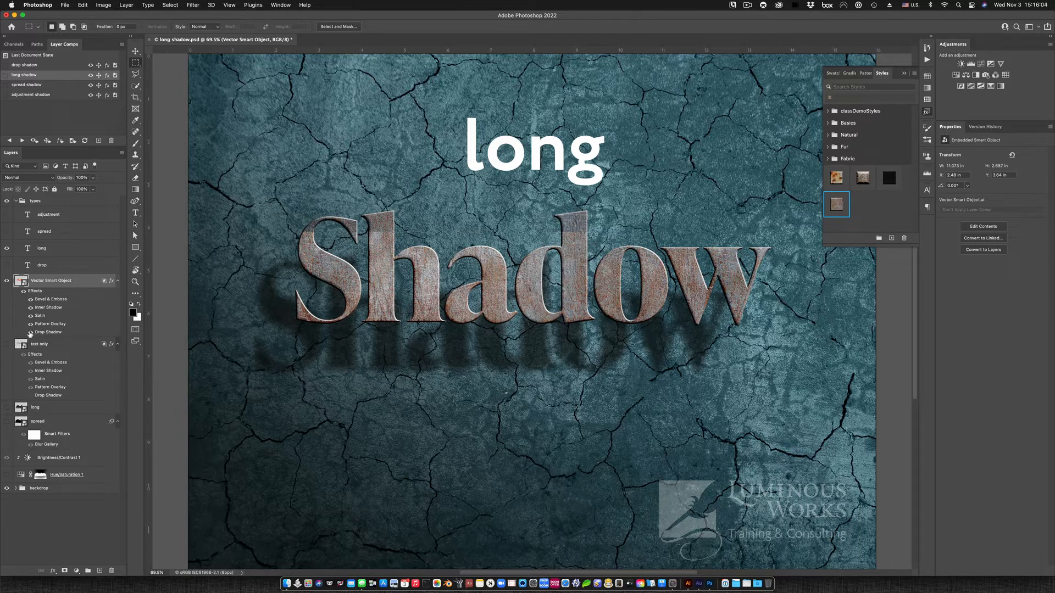
# - Switch back to Illustrator and apply the 3D and Materials Extrude & Bevel effect to the selected Shadow text
pyautogui.press('super+Tab')
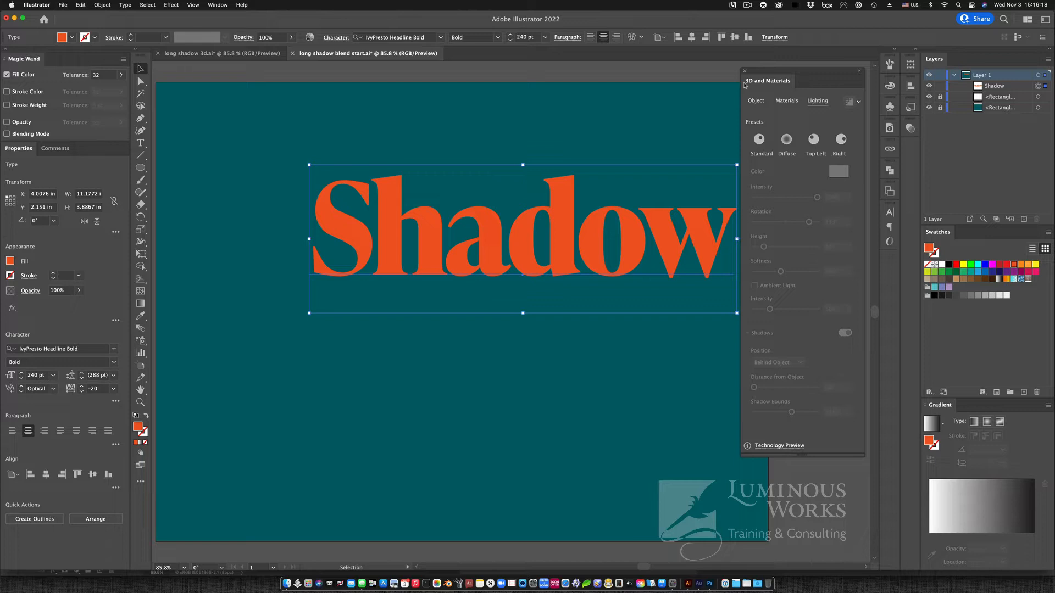
pyautogui.click(172, 5)
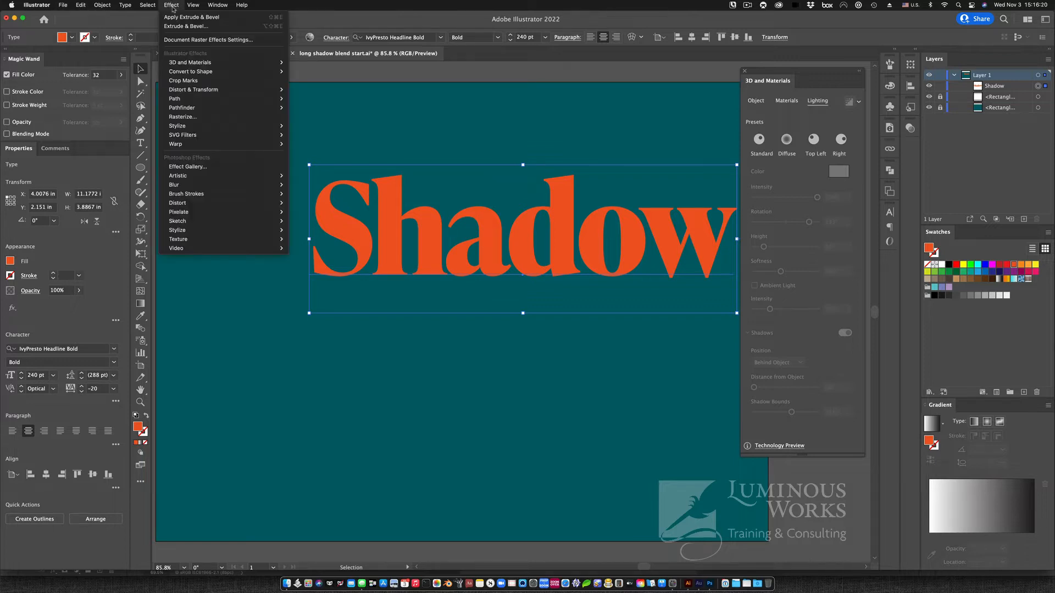
pyautogui.moveTo(184, 64)
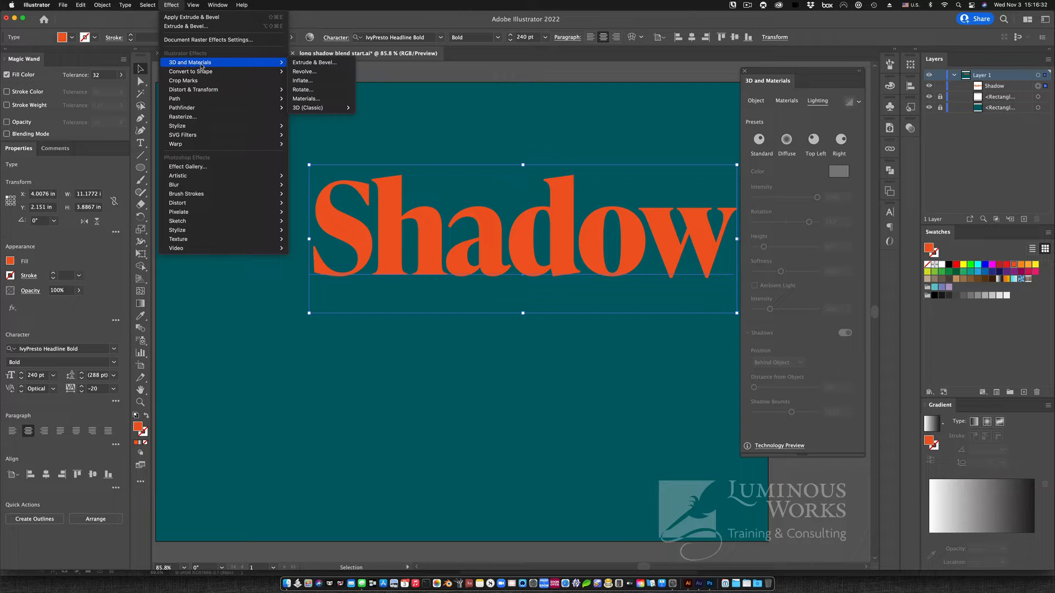
pyautogui.moveTo(323, 109)
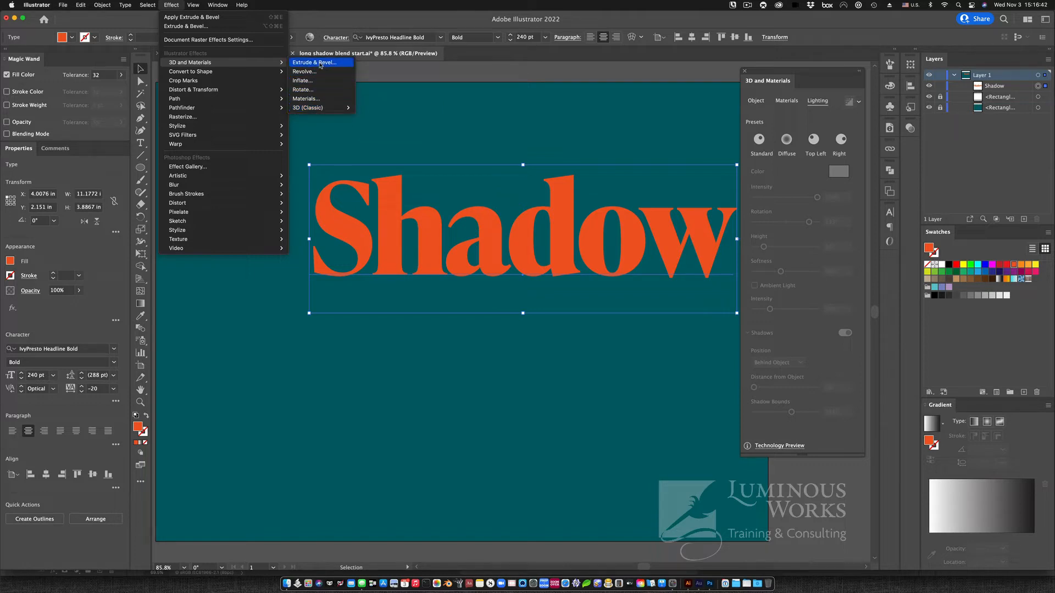
pyautogui.click(313, 63)
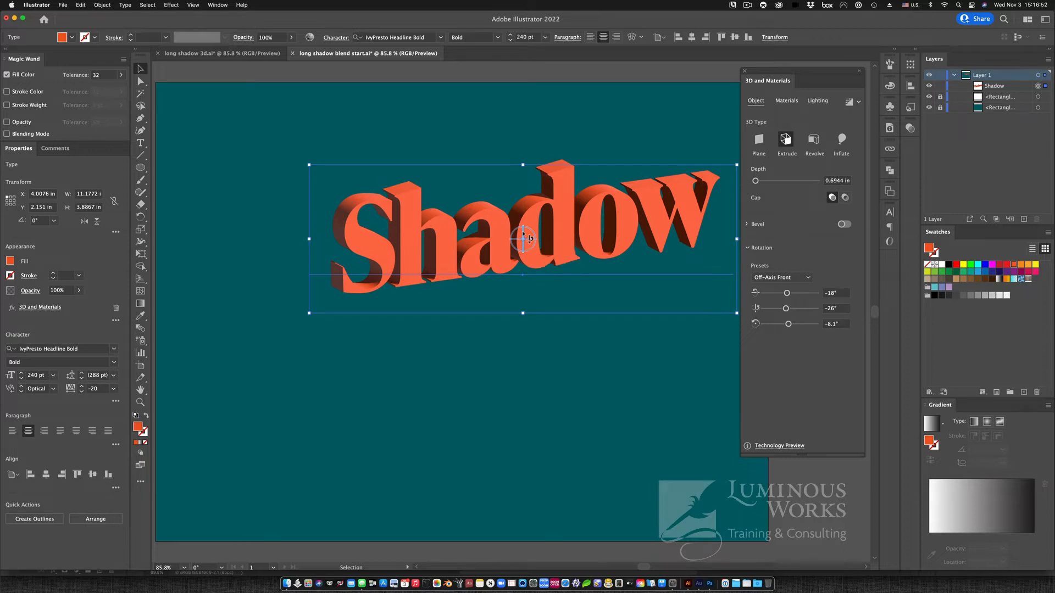
# - Try a free 3D rotation of the extruded text, then set its rotation preset to Front and try the extrusion depth
pyautogui.moveTo(523, 237)
pyautogui.mouseDown()
pyautogui.moveTo(512, 236)
pyautogui.moveTo(536, 236)
pyautogui.moveTo(485, 238)
pyautogui.moveTo(525, 241)
pyautogui.mouseUp()
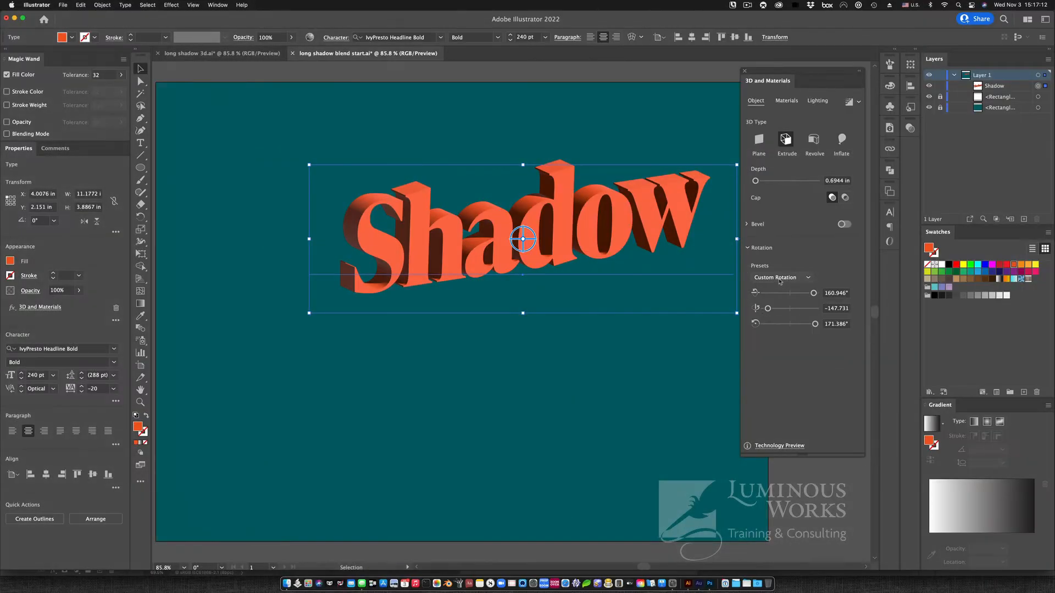
pyautogui.click(780, 278)
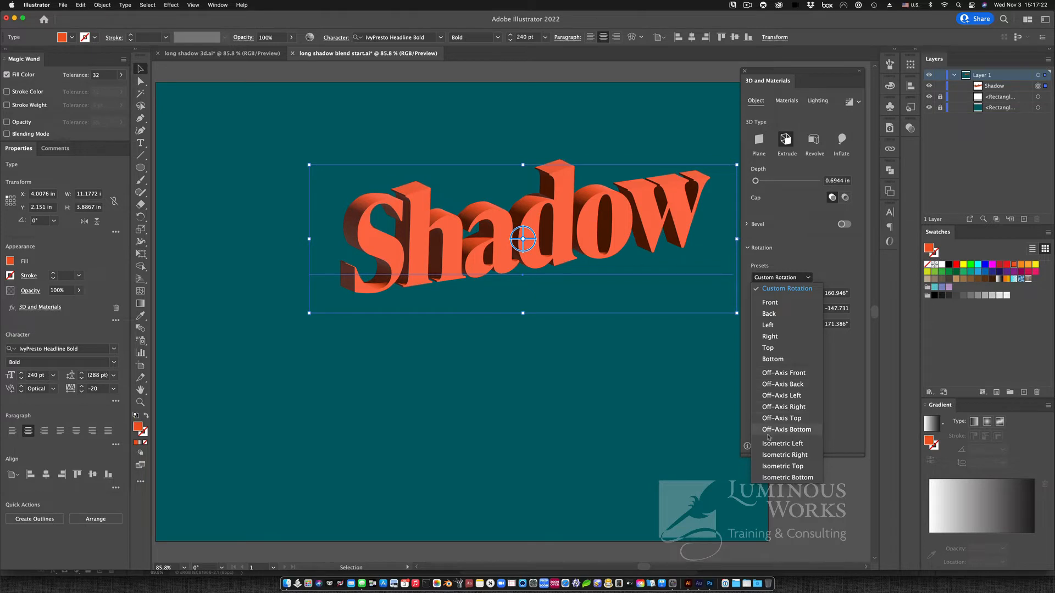
pyautogui.click(768, 304)
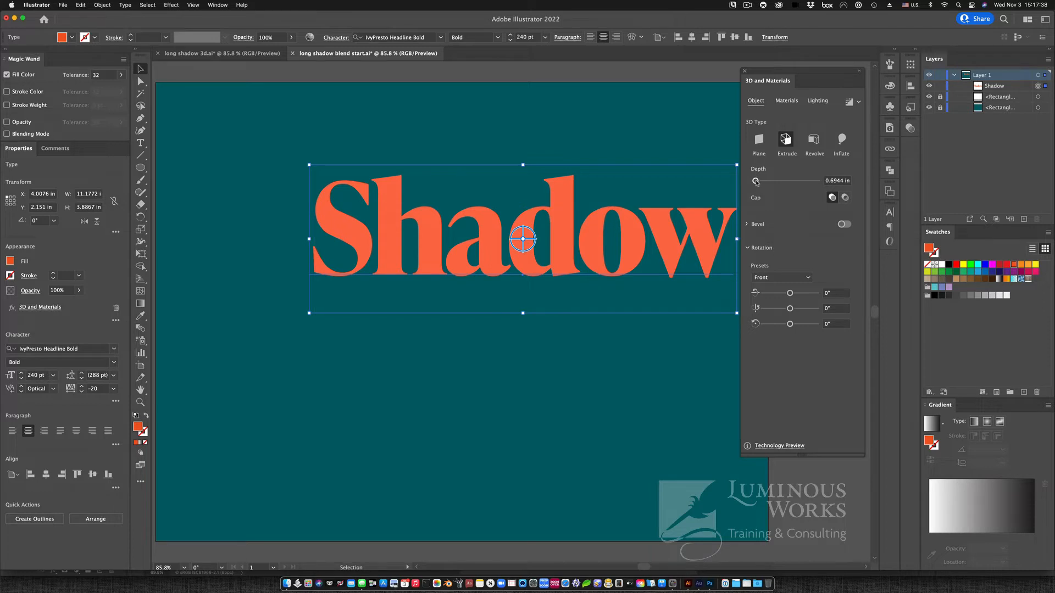
pyautogui.moveTo(755, 180); pyautogui.dragTo(757, 182)
# - Turn off the ambient light and enable shadows behind the object at 0% distance in the 3D lighting settings
pyautogui.click(818, 101)
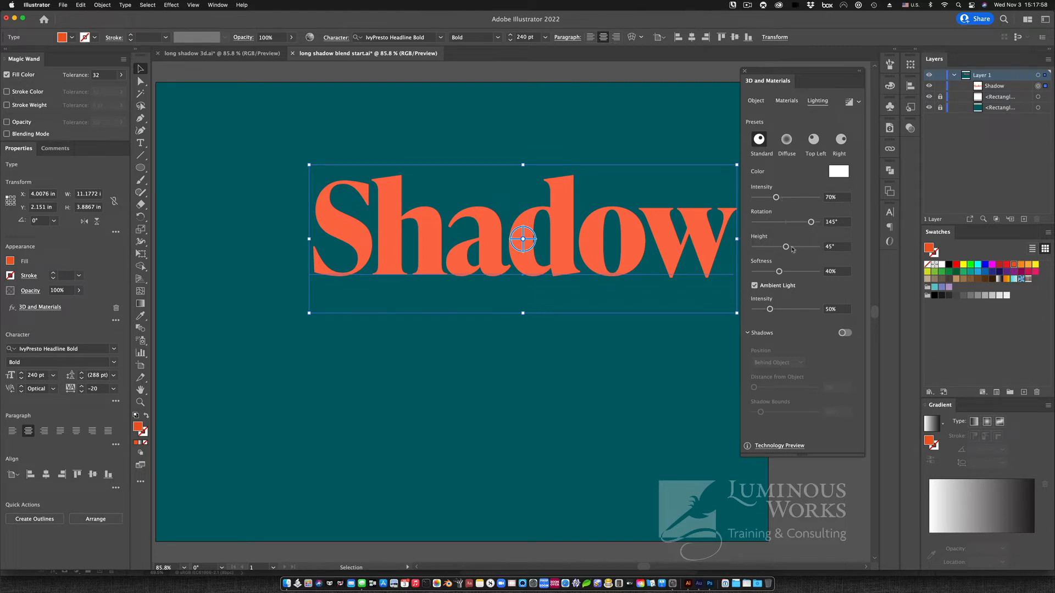
pyautogui.click(755, 285)
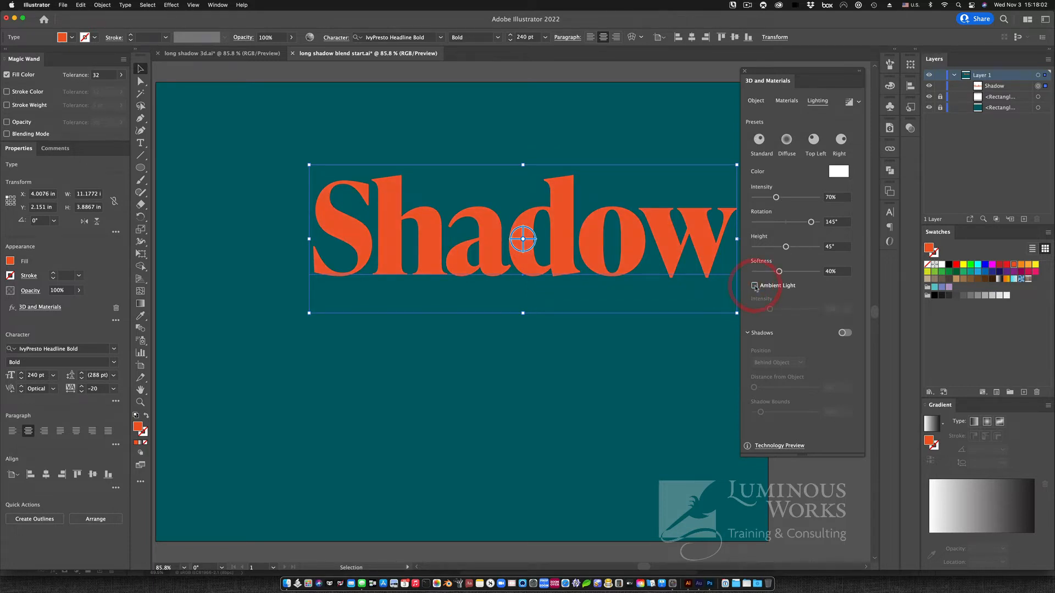
pyautogui.click(755, 285)
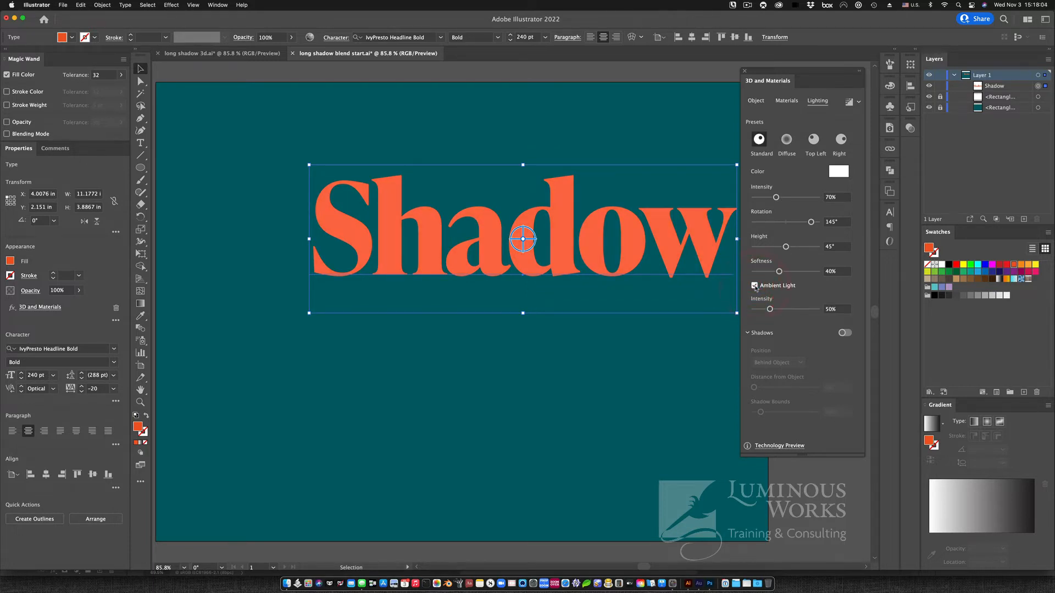
pyautogui.click(755, 285)
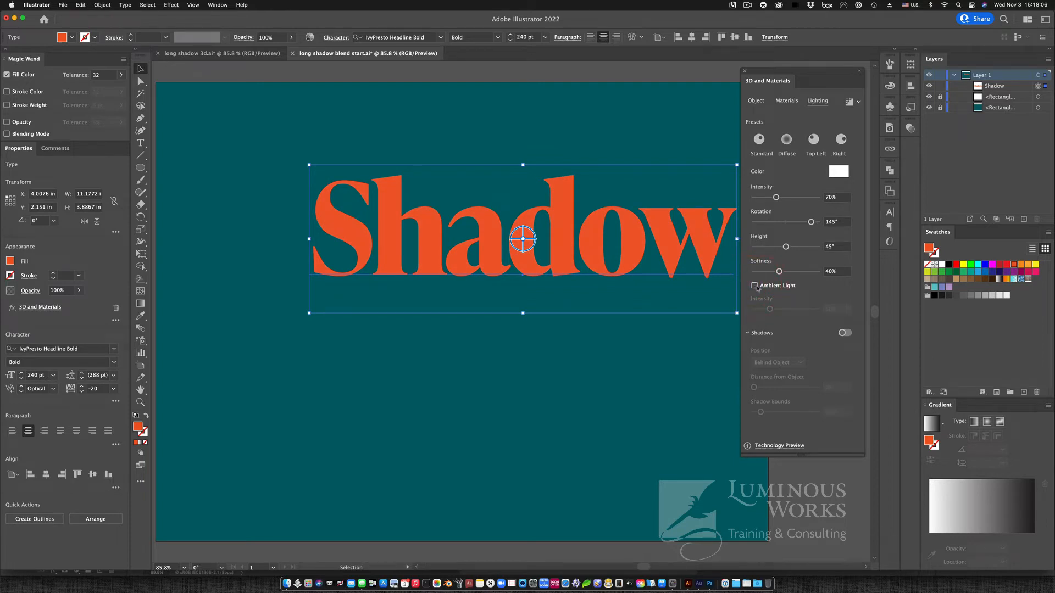
pyautogui.click(845, 333)
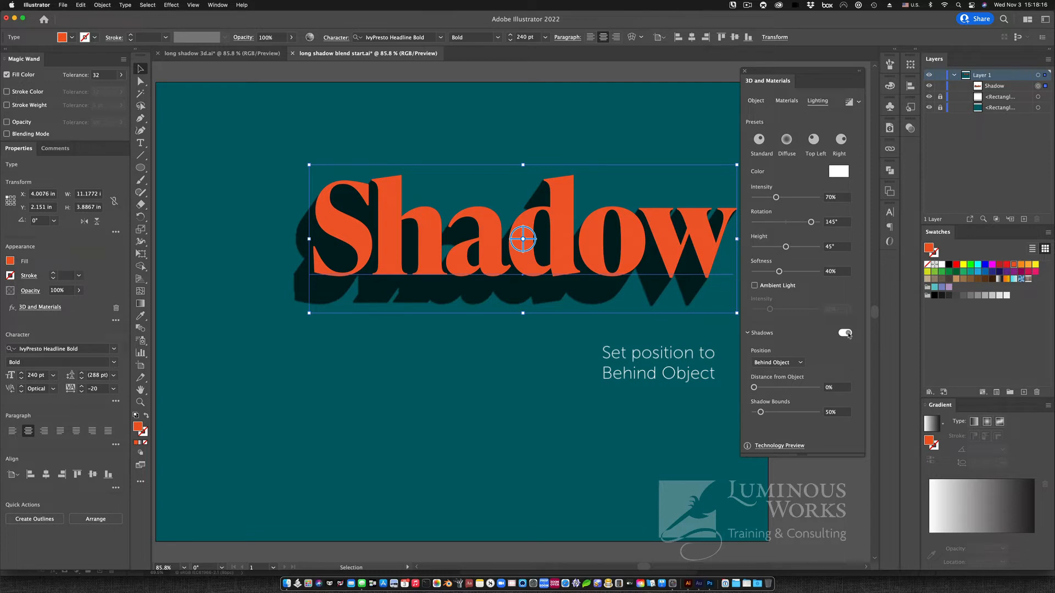
pyautogui.moveTo(753, 388)
pyautogui.mouseDown()
pyautogui.moveTo(777, 391)
pyautogui.moveTo(750, 389)
pyautogui.mouseUp()
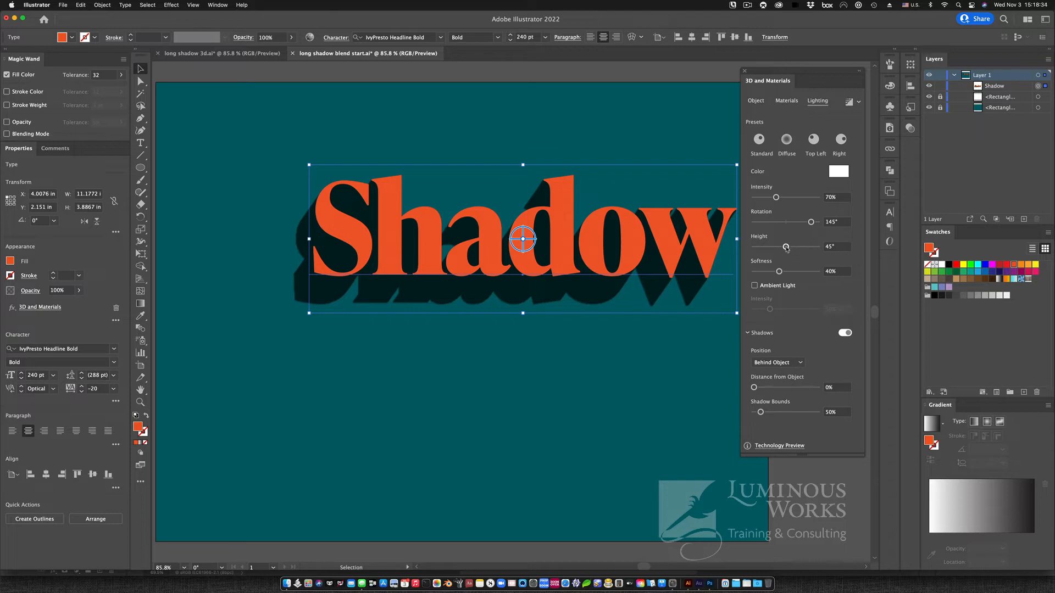
# - Set the light's height to 21°, rotation to 138° and intensity to 100%, and extend the shadow bounds to 114%
pyautogui.moveTo(787, 249)
pyautogui.mouseDown()
pyautogui.moveTo(759, 249)
pyautogui.moveTo(769, 249)
pyautogui.mouseUp()
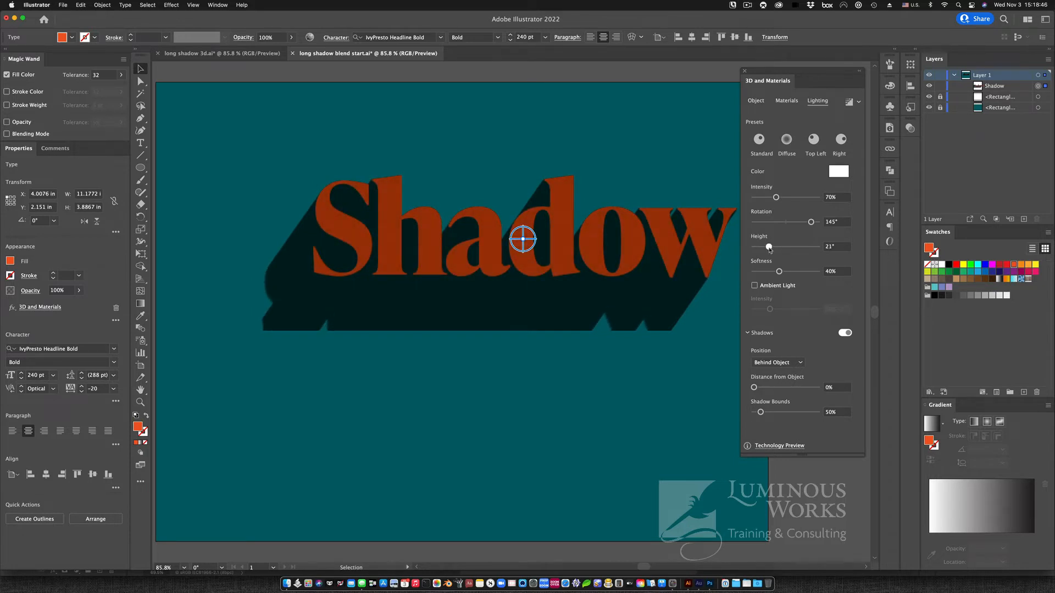
pyautogui.moveTo(810, 222)
pyautogui.mouseDown()
pyautogui.moveTo(796, 223)
pyautogui.moveTo(810, 222)
pyautogui.mouseUp()
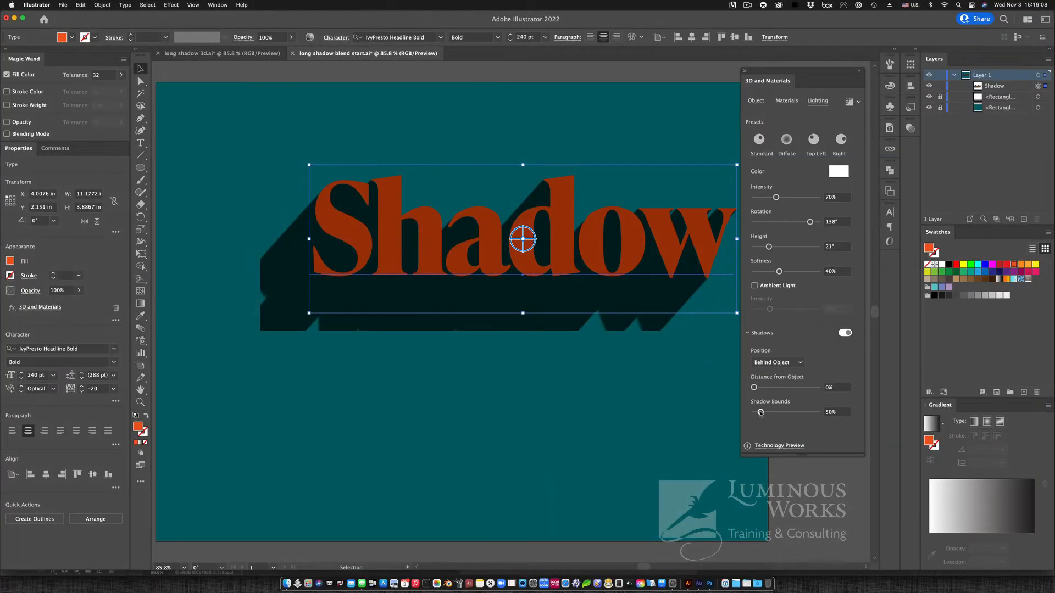
pyautogui.moveTo(760, 413); pyautogui.dragTo(771, 413)
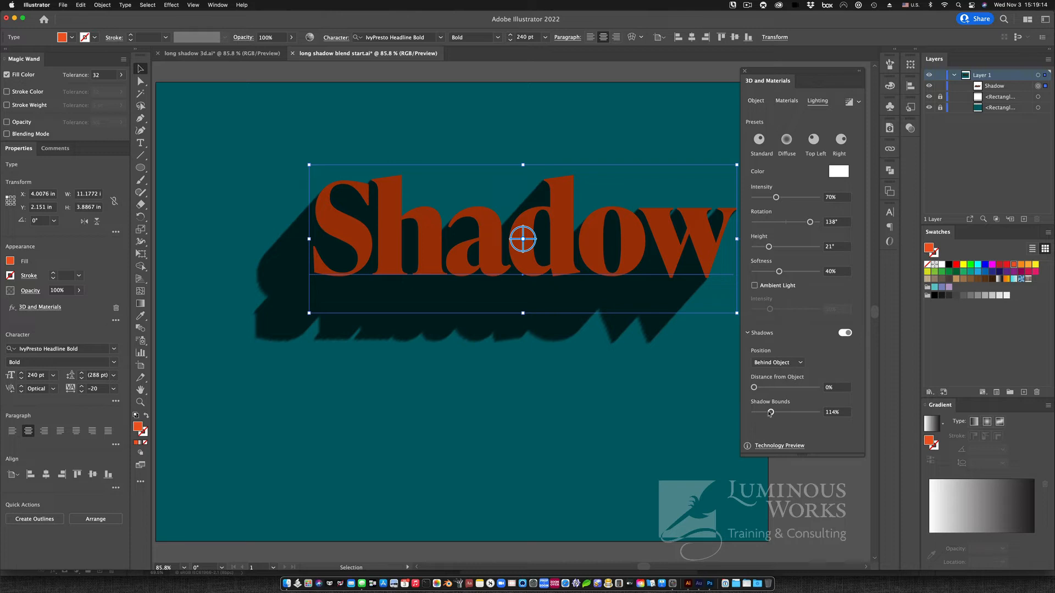
pyautogui.moveTo(791, 197); pyautogui.dragTo(786, 198)
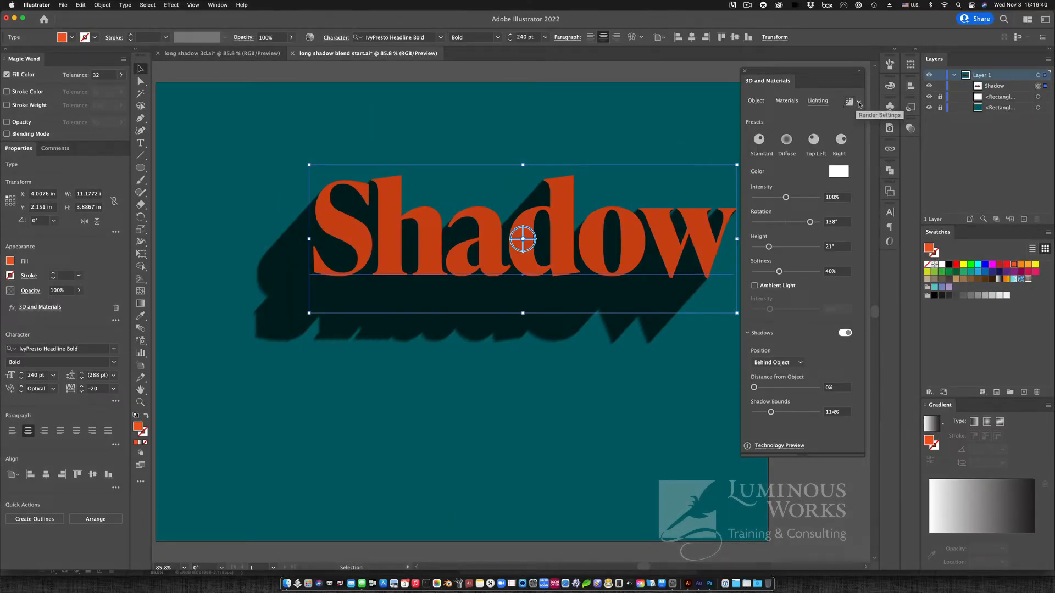
# - Render the 3D text with ray tracing at High quality, with Render as vector on and Reduce Noise off
pyautogui.click(860, 103)
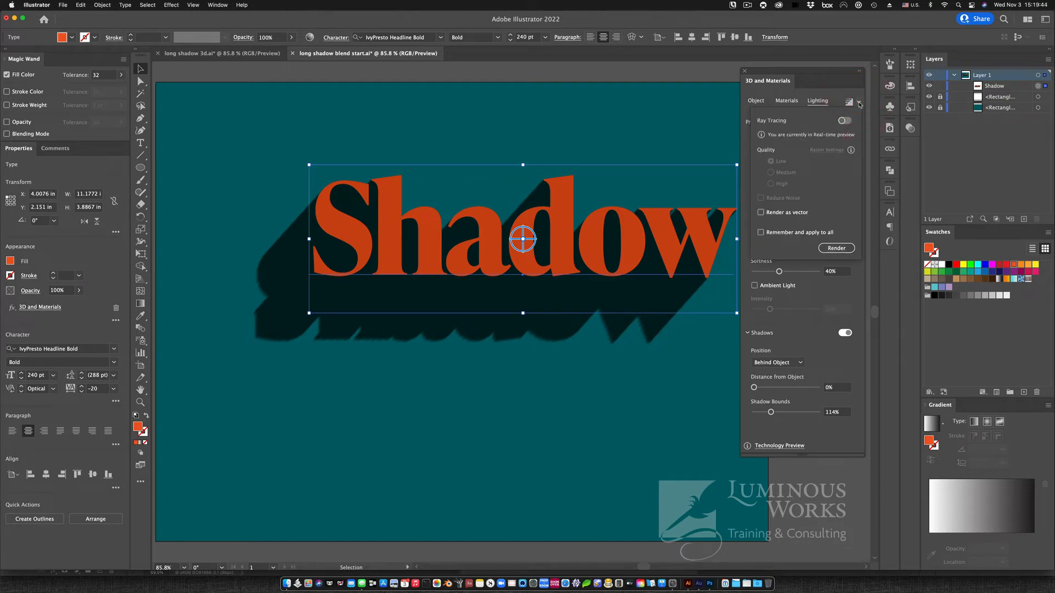
pyautogui.click(796, 215)
pyautogui.click(846, 121)
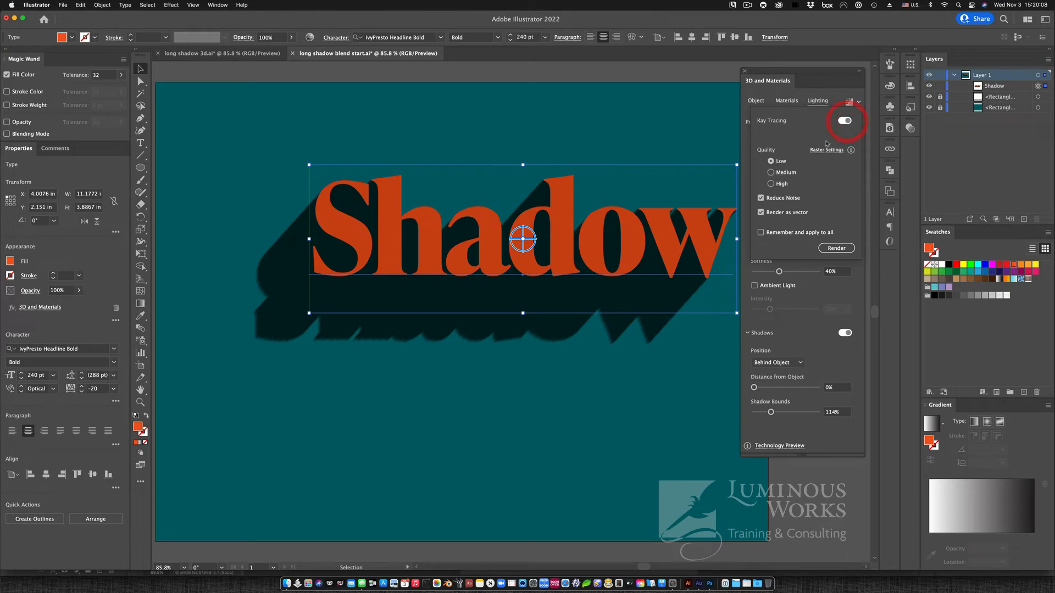
pyautogui.click(771, 184)
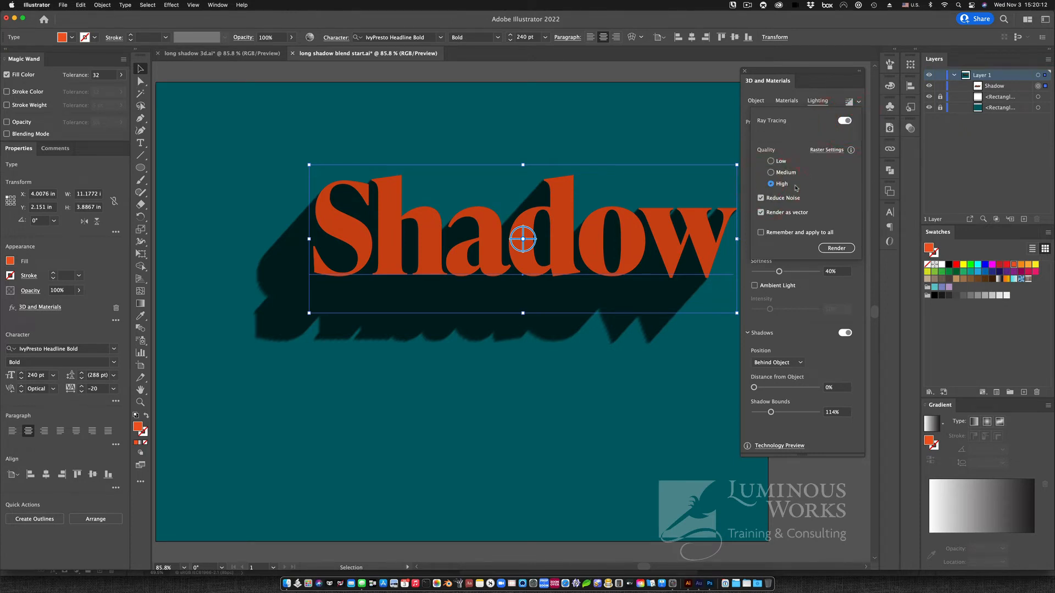
pyautogui.click(761, 199)
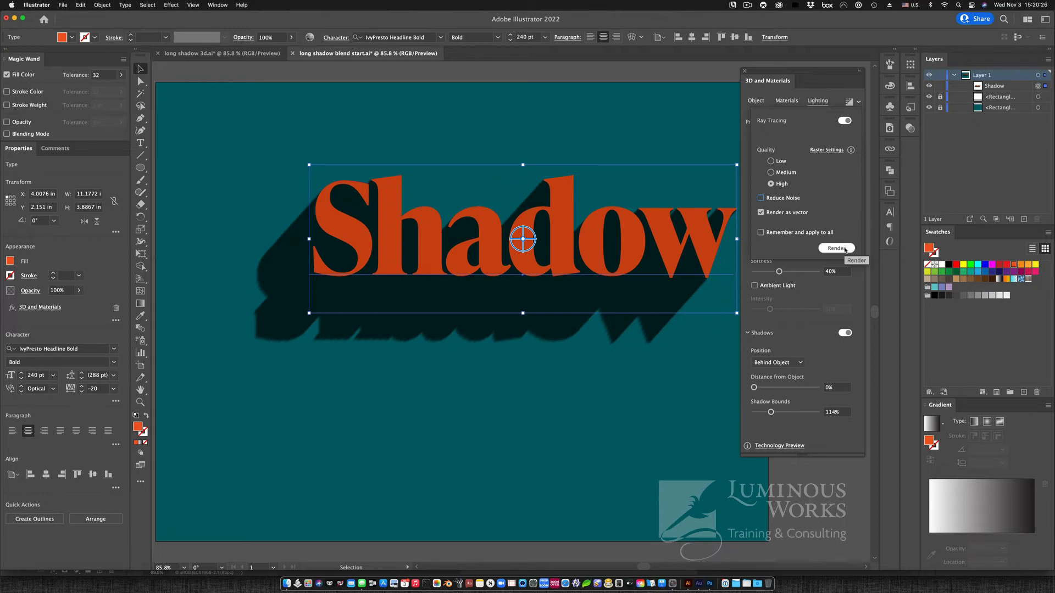
pyautogui.click(845, 248)
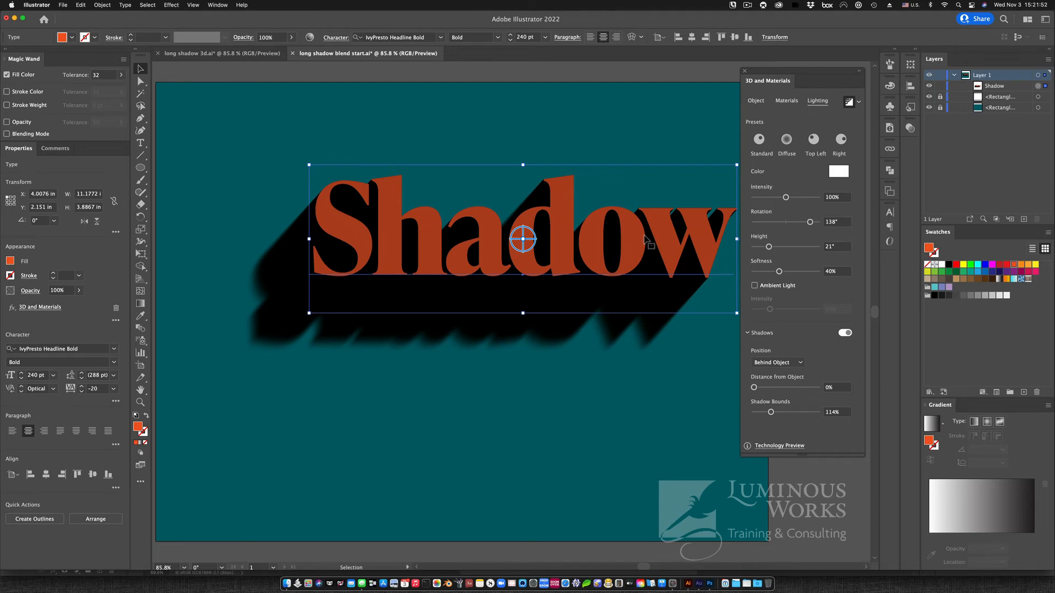
# - Copy the rendered Shadow text, switch to Photoshop and paste it as a Smart Object above the text only layer
pyautogui.press('super+c')
pyautogui.press('super+Tab')
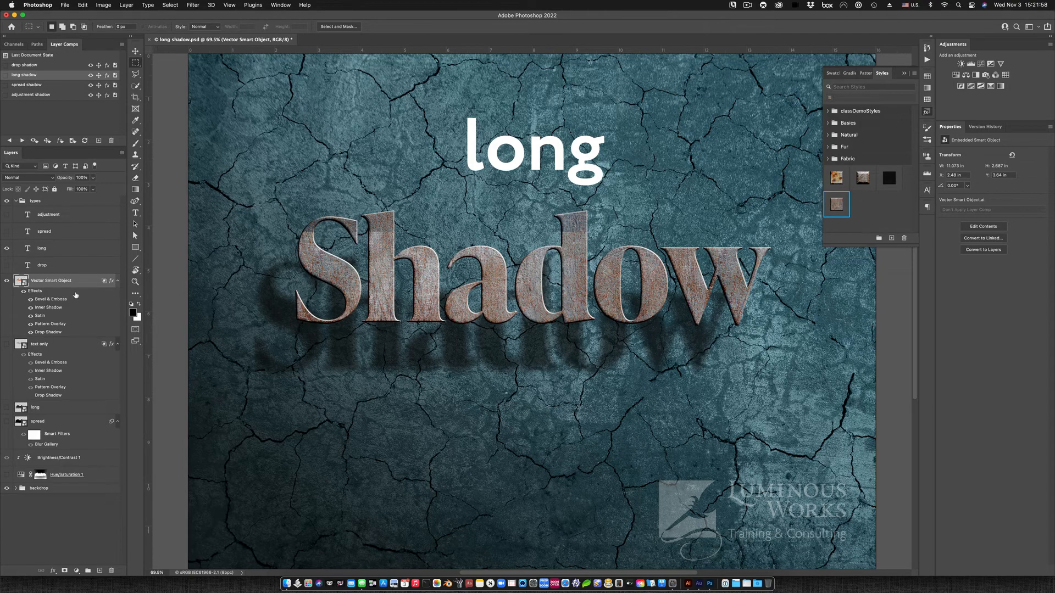
pyautogui.click(71, 348)
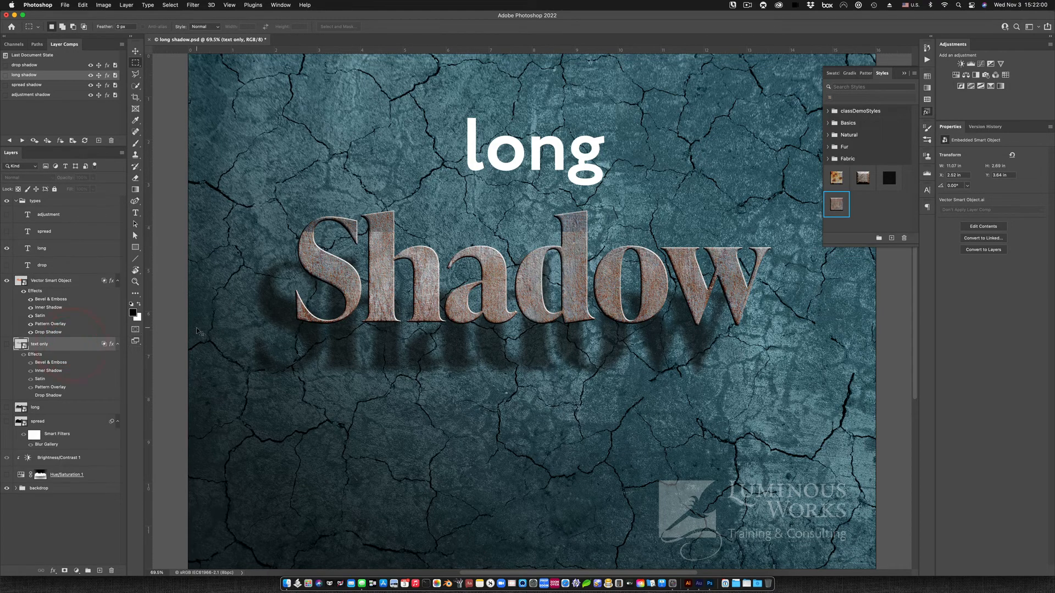
pyautogui.press('super+v')
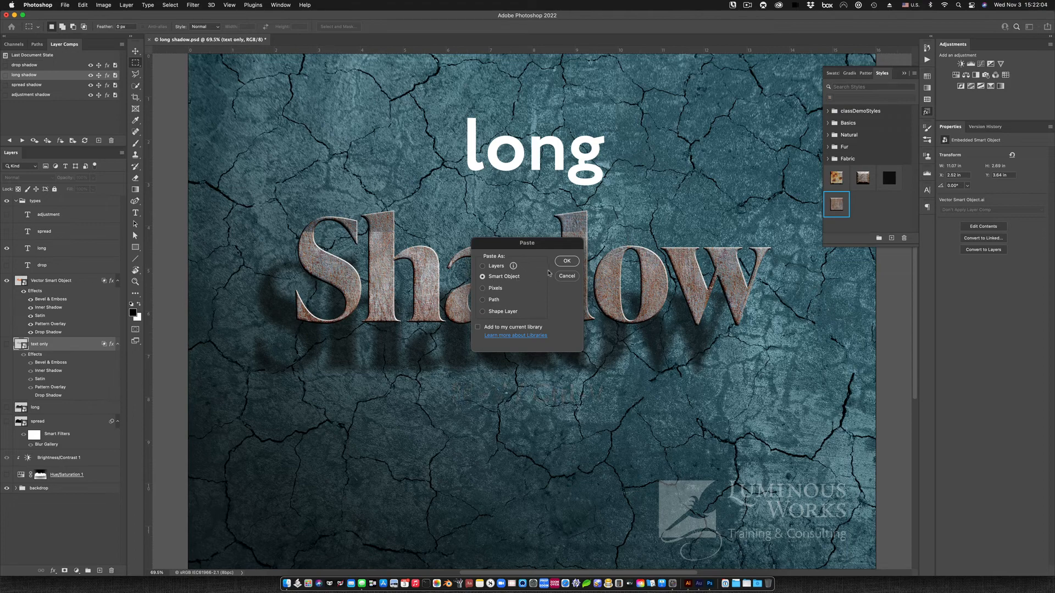
pyautogui.click(570, 263)
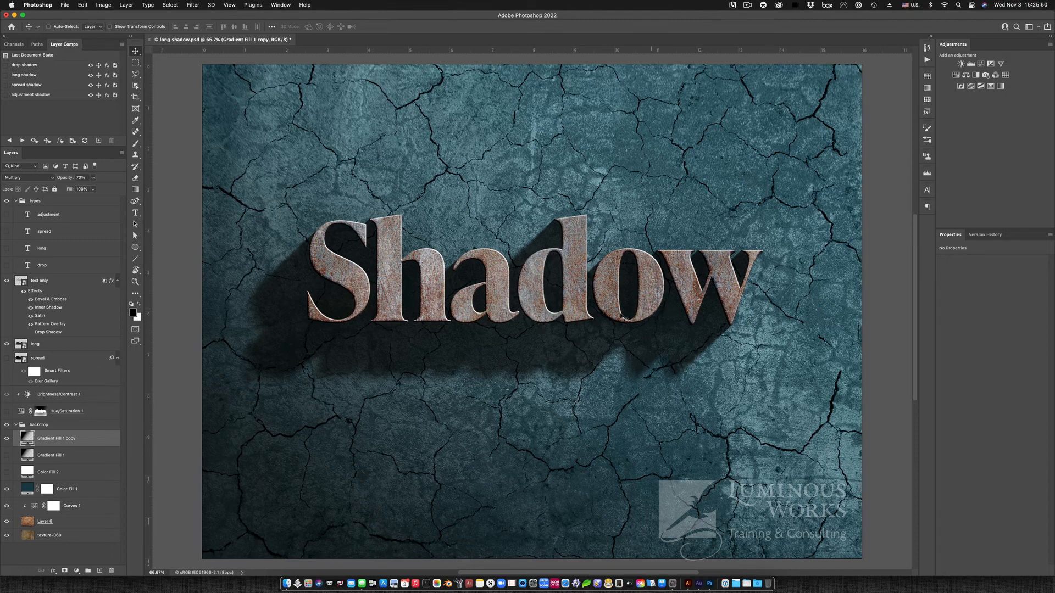
# - Select the long shadow layer and view the spread shadow and adjustment shadow layer comps for comparison
pyautogui.click(59, 346)
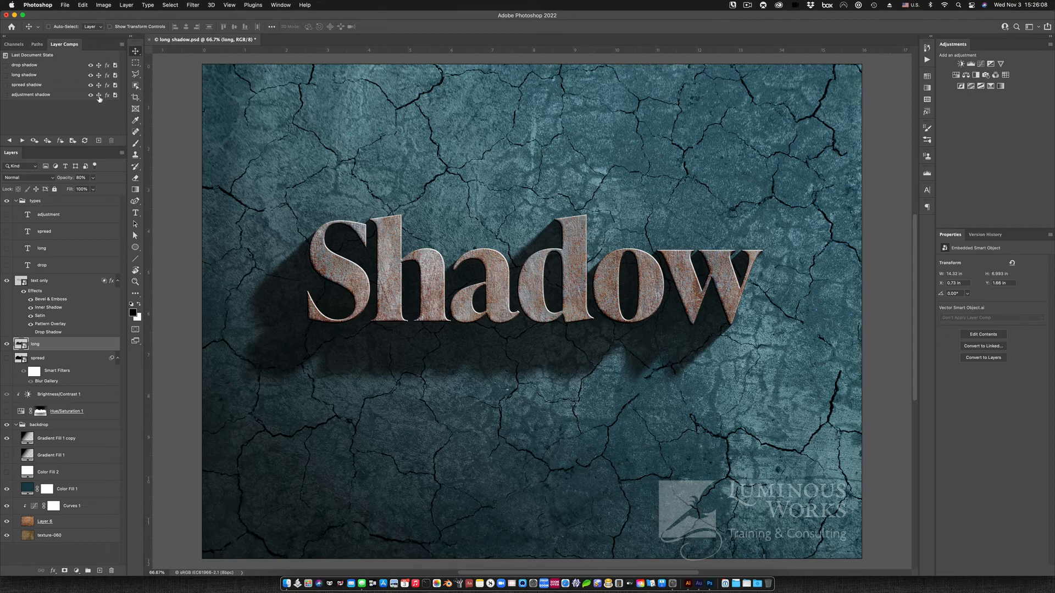
pyautogui.click(5, 86)
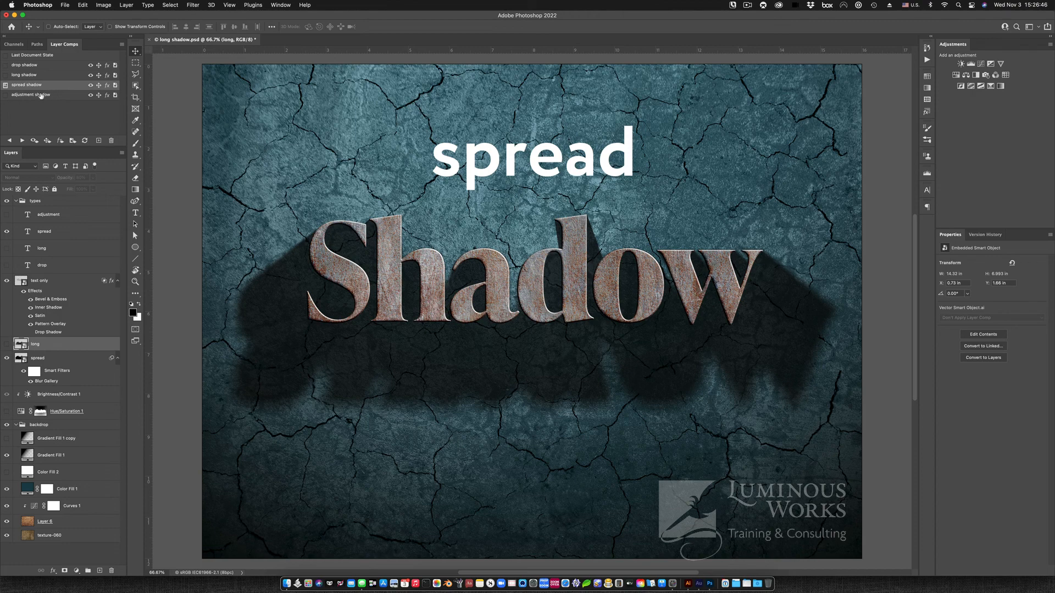
pyautogui.click(6, 95)
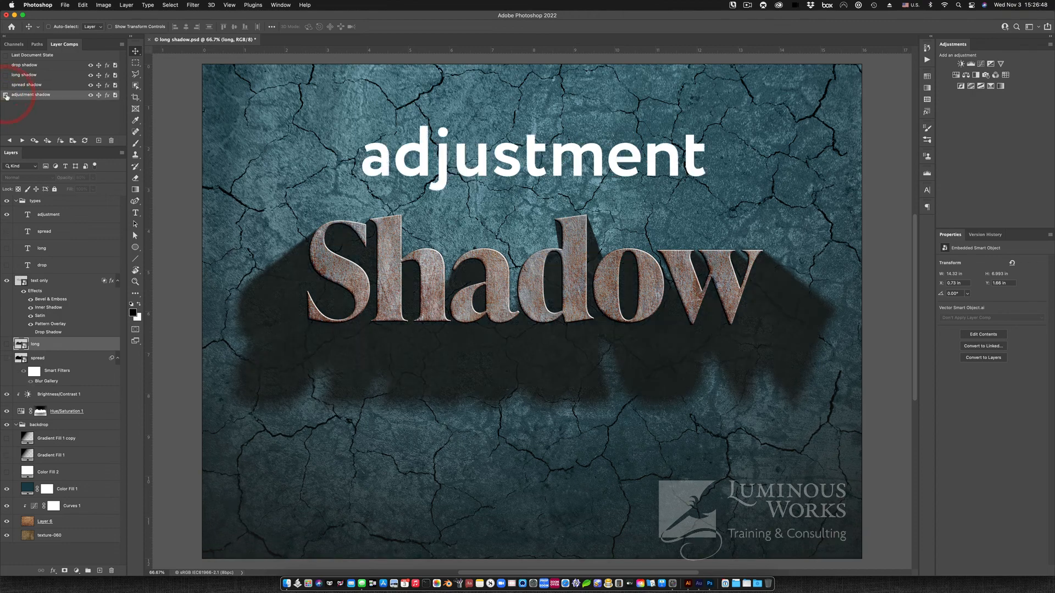